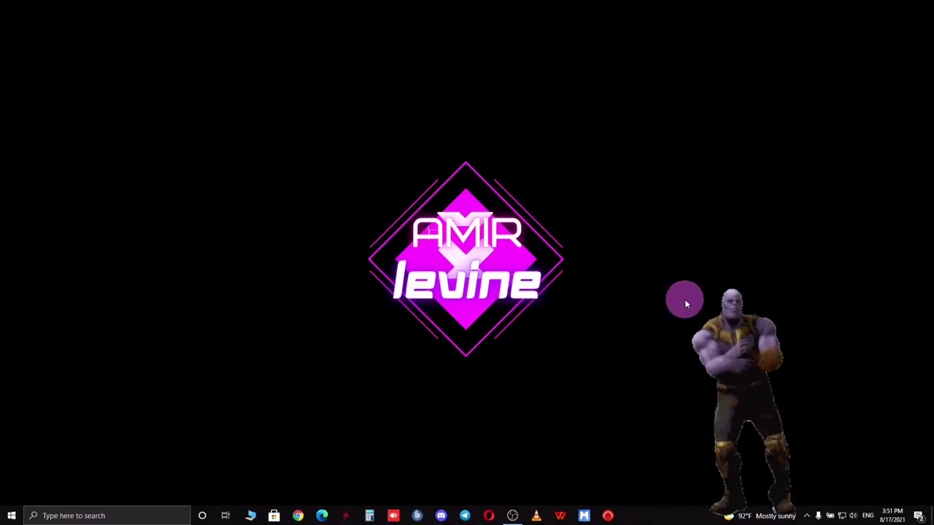
# Dismiss the desktop shortcut menu and open Google's recent-search list in Chrome
pyautogui.rightClick(685, 304)
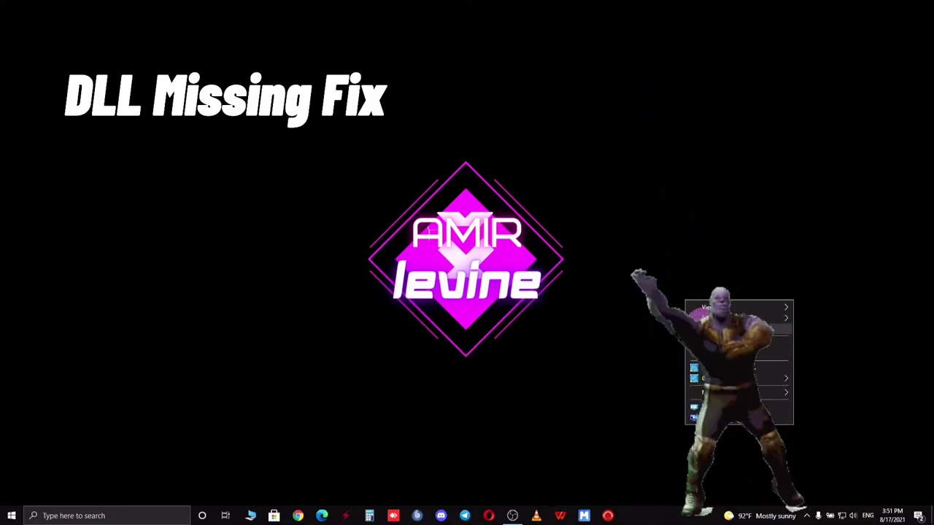
pyautogui.press('Escape')
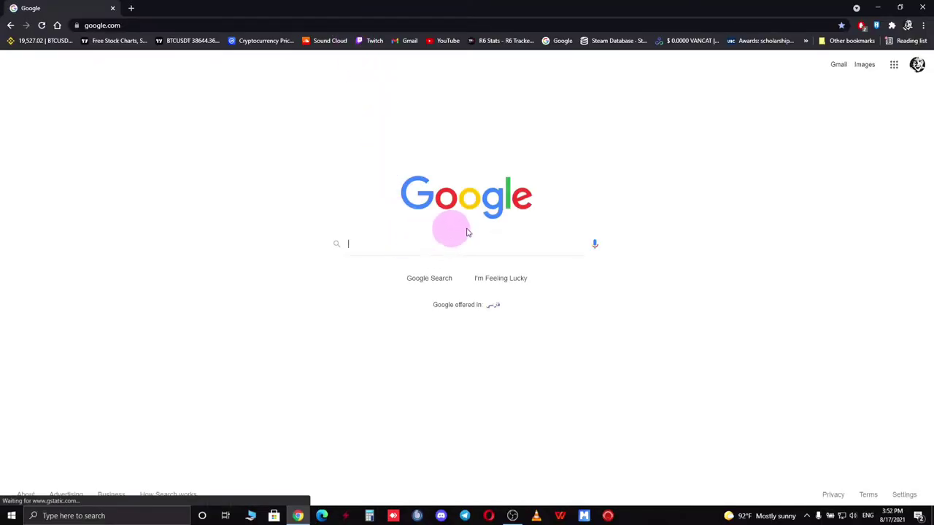
pyautogui.click(511, 243)
# Rerun the 'directx end-user runtime web installer 2021' search and open Microsoft's result
pyautogui.click(437, 265)
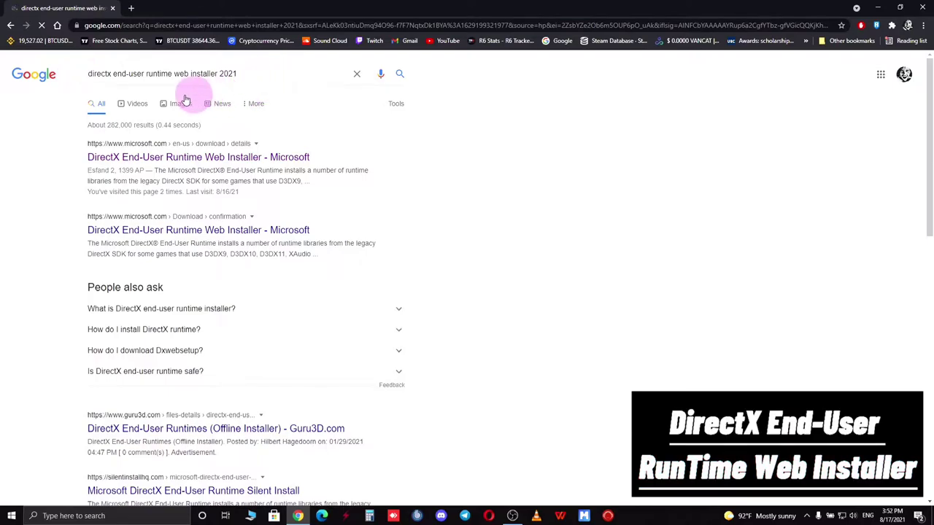
pyautogui.click(215, 162)
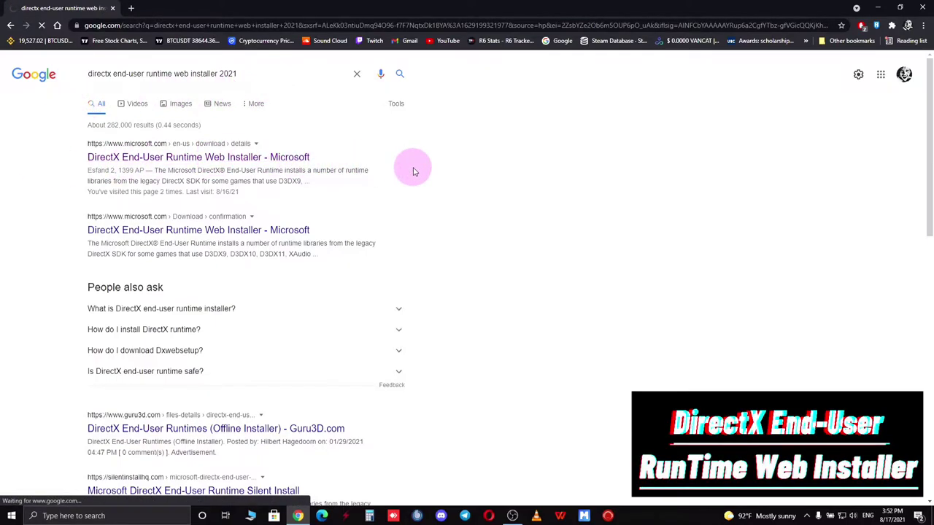
# Expand the Details, System Requirements and Install Instructions sections of the download page
pyautogui.scroll(-3, 881, 292)
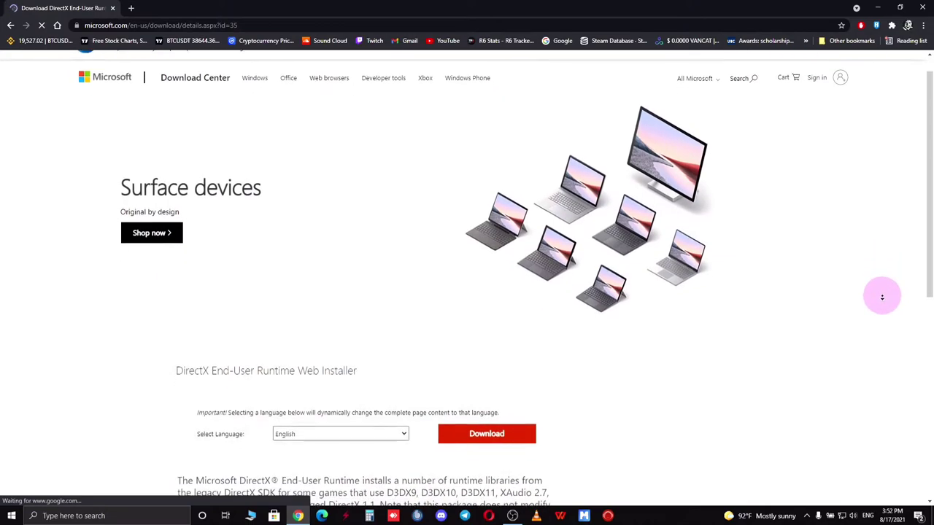
pyautogui.scroll(-3, 881, 301)
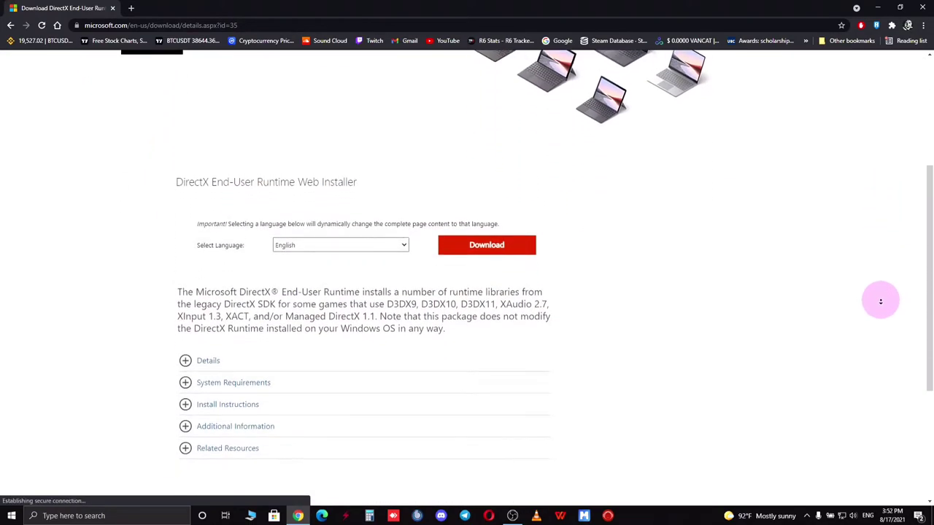
pyautogui.click(221, 305)
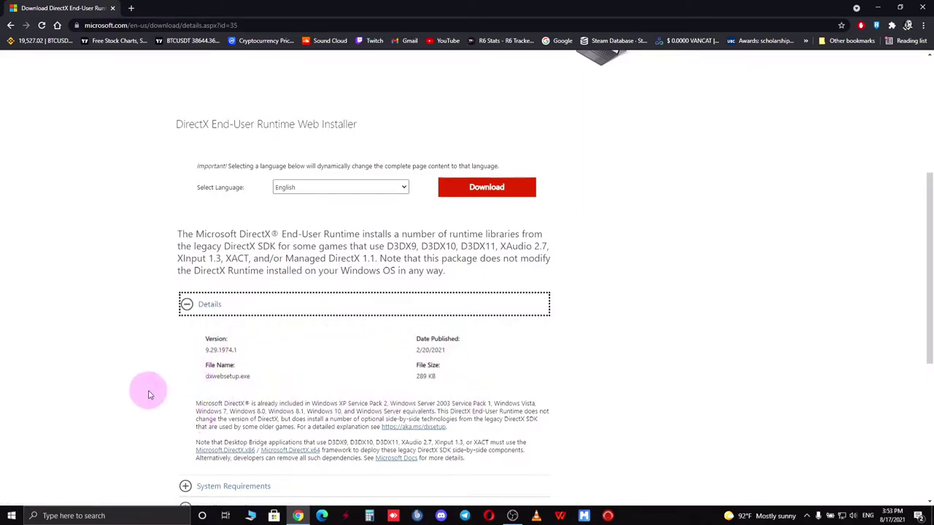
pyautogui.scroll(-2, 150, 376)
pyautogui.click(226, 340)
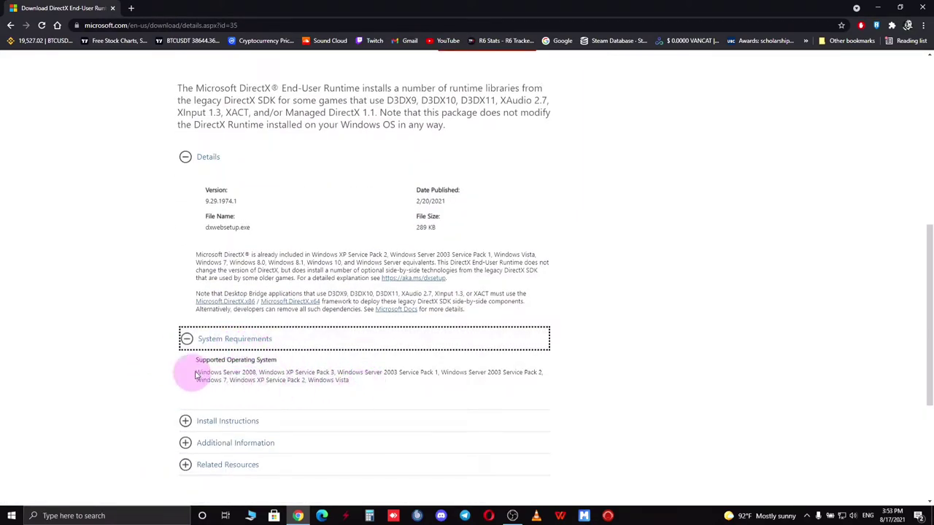
pyautogui.click(139, 401)
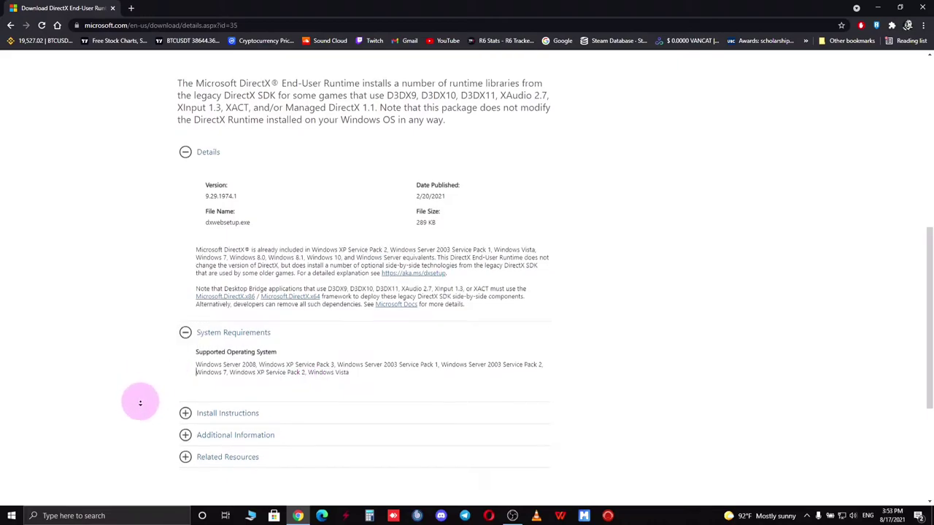
pyautogui.scroll(-1, 143, 406)
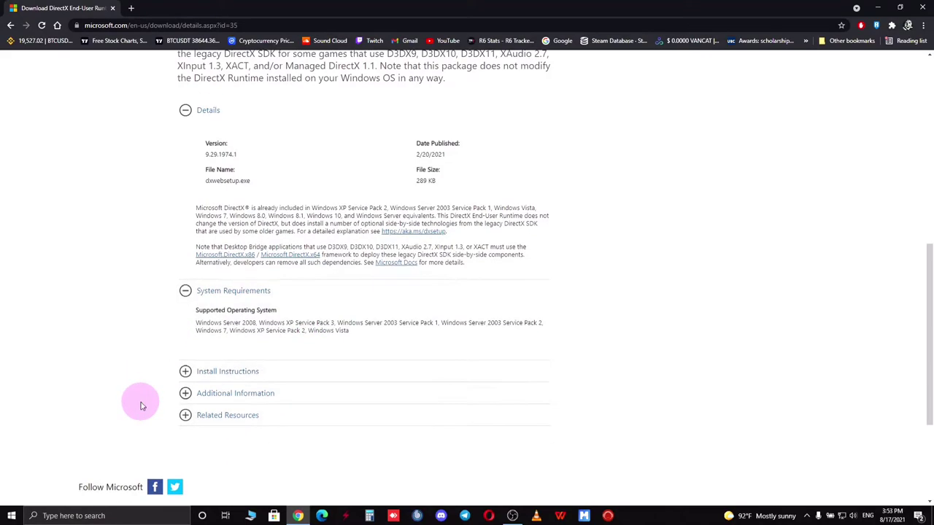
pyautogui.click(205, 370)
pyautogui.click(142, 361)
# Expand Additional Information, then download dxwebsetup.exe (288.39 KB)
pyautogui.scroll(-1, 145, 385)
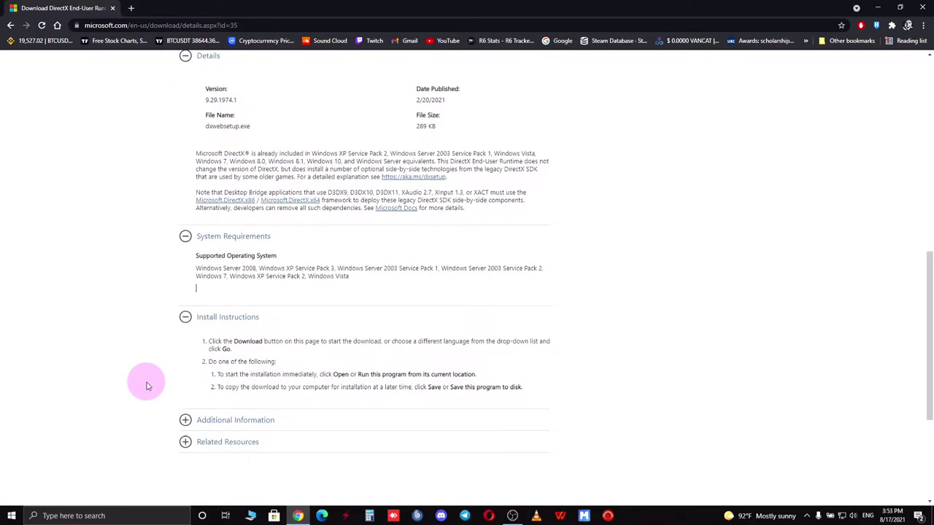
pyautogui.click(210, 420)
pyautogui.click(165, 400)
pyautogui.scroll(-2, 167, 404)
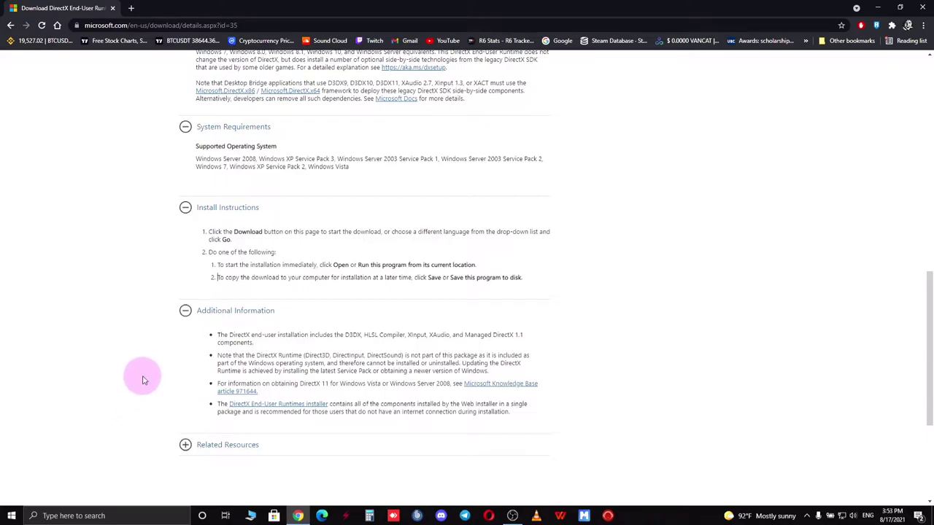
pyautogui.scroll(7, 139, 350)
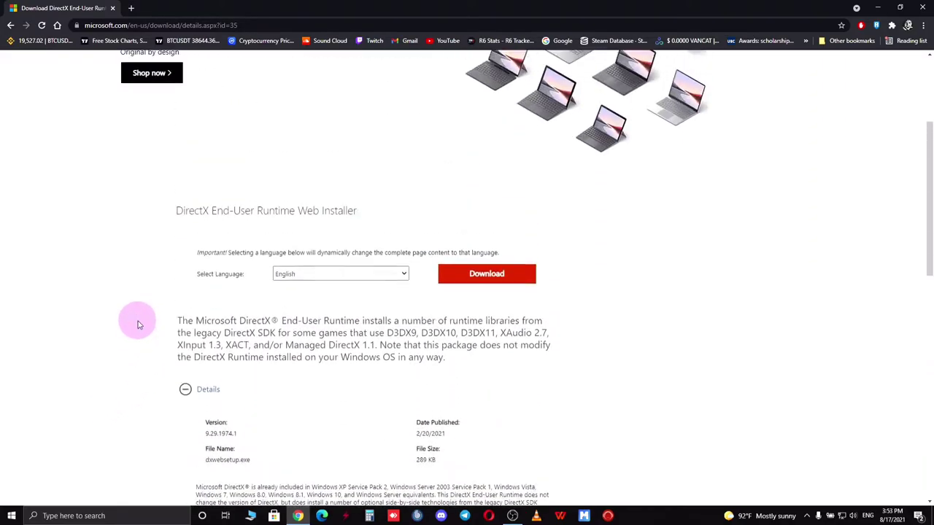
pyautogui.click(496, 307)
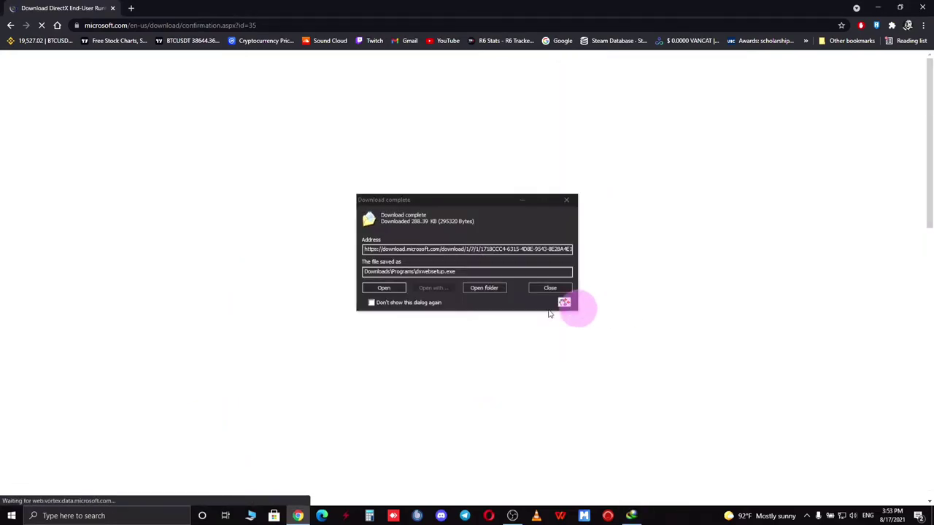
# Run dxwebsetup.exe, accept the license, skip the Bing Bar and finish the installation
pyautogui.click(384, 288)
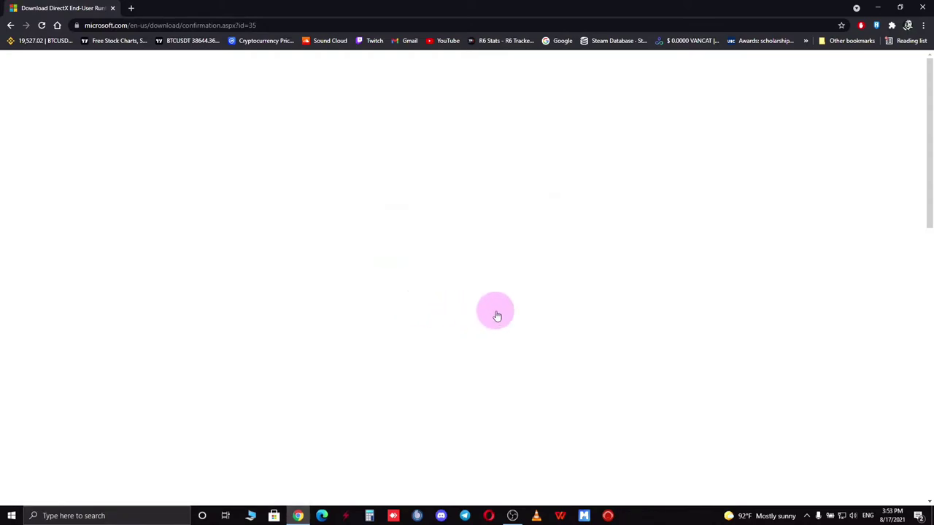
pyautogui.click(222, 227)
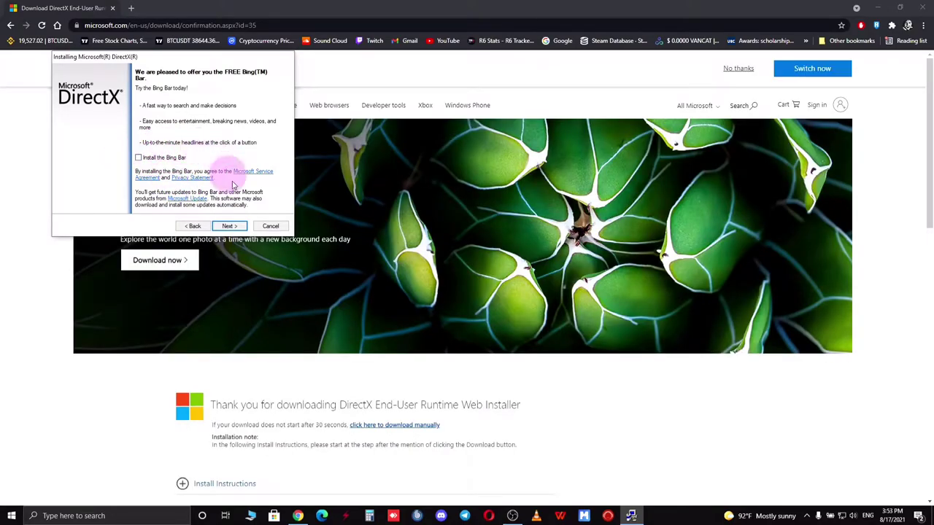
pyautogui.click(229, 227)
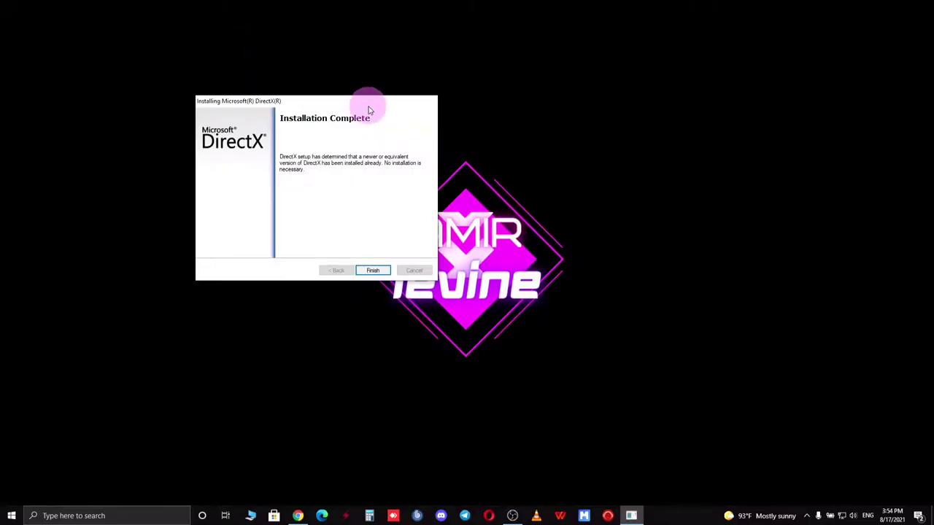
pyautogui.moveTo(368, 107); pyautogui.dragTo(522, 177)
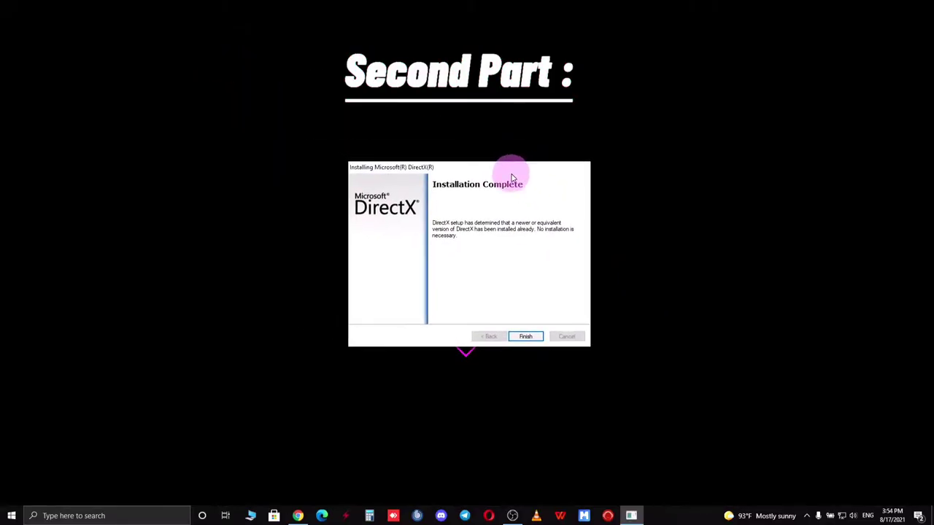
pyautogui.click(526, 336)
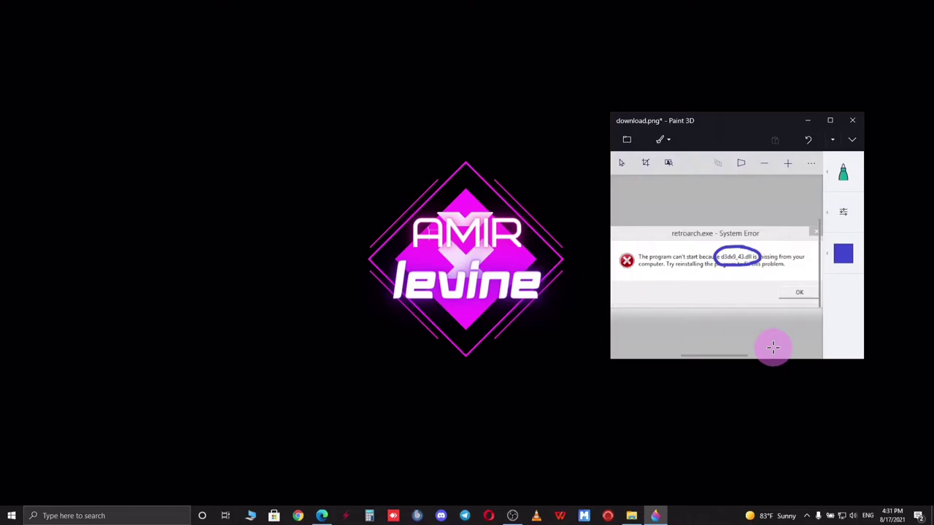
# Search Windows for d3dx9_43.dll, close the results, and return to Google in the browser
pyautogui.click(129, 516)
pyautogui.write('d3dx9_43.dll')
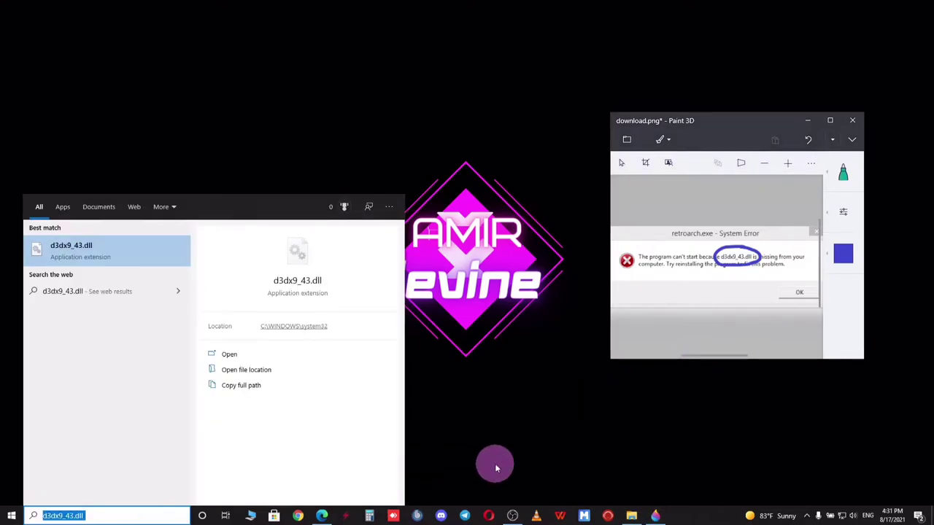
pyautogui.click(496, 467)
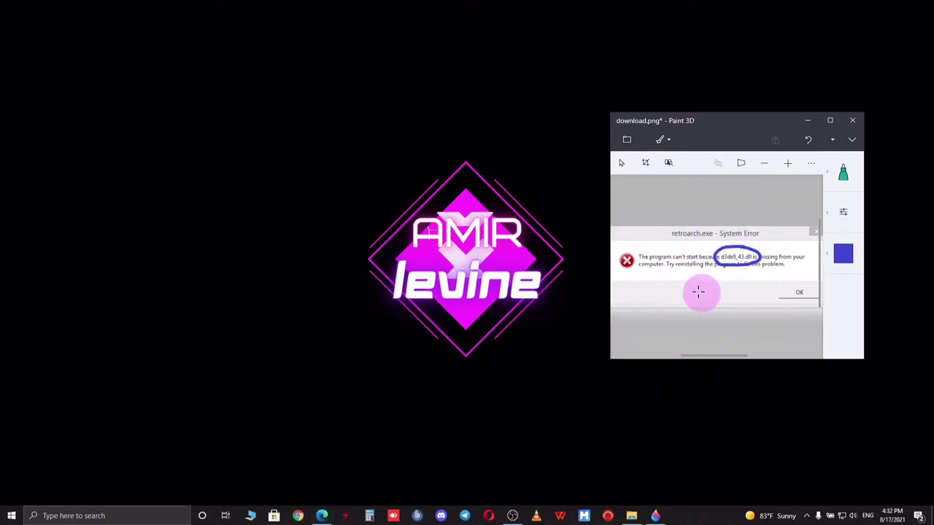
pyautogui.click(322, 515)
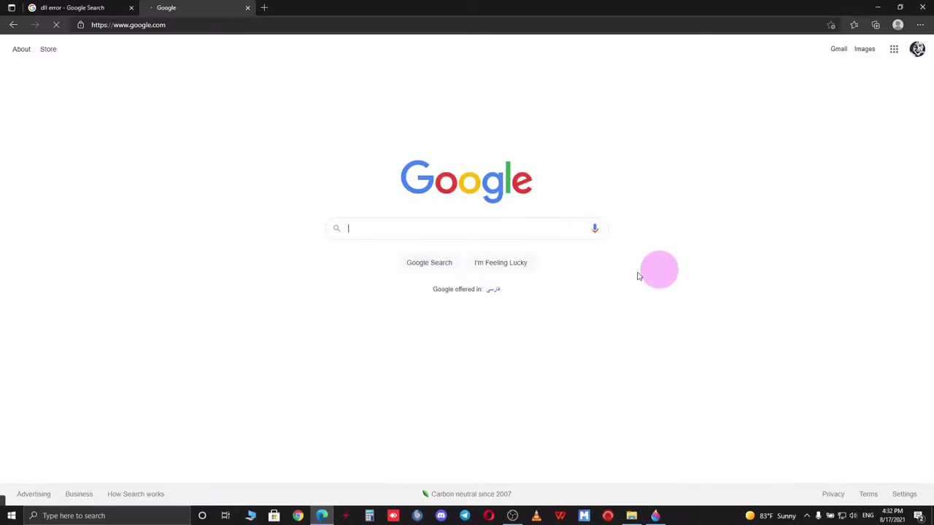
# Search Google for 'dll-files' and open the DLL-files.com site
pyautogui.click(441, 232)
pyautogui.write('dll')
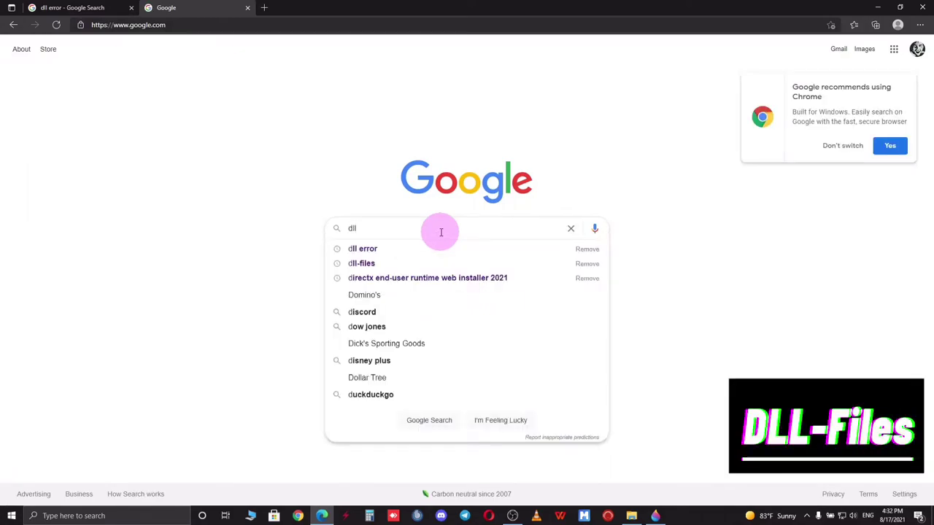
pyautogui.write('-files')
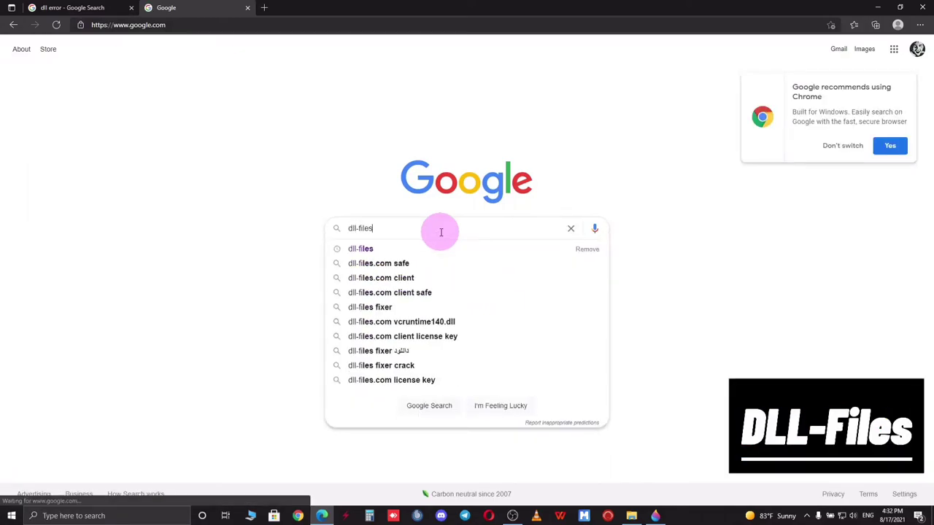
pyautogui.press('Return')
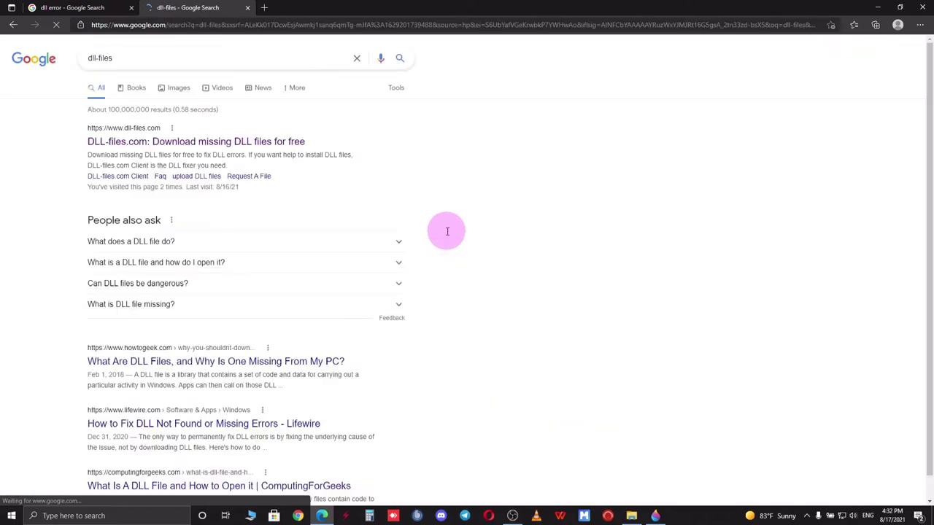
pyautogui.click(121, 139)
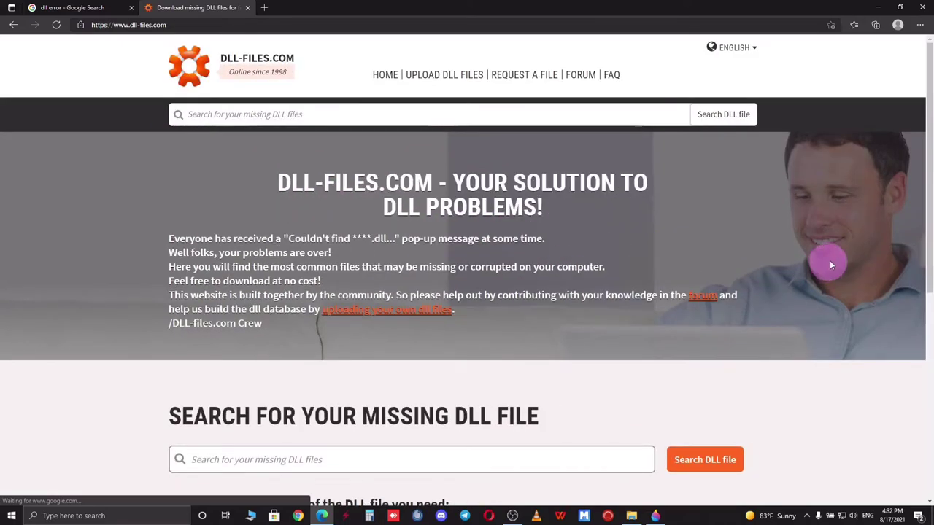
# Search DLL-files.com for d3dx9_43.dll, removing the old ic64.dll suggestion, and open its result
pyautogui.moveTo(932, 193)
pyautogui.mouseDown()
pyautogui.moveTo(931, 363)
pyautogui.moveTo(926, 186)
pyautogui.mouseUp()
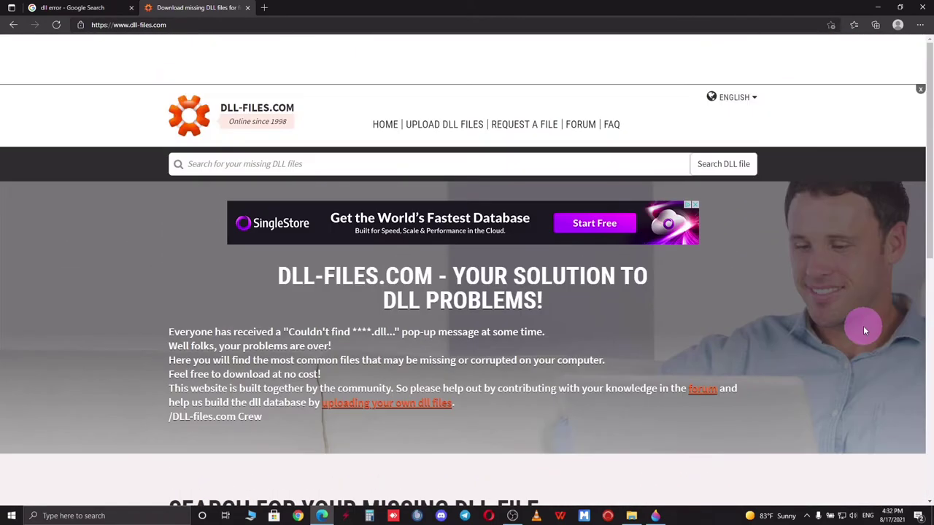
pyautogui.click(326, 165)
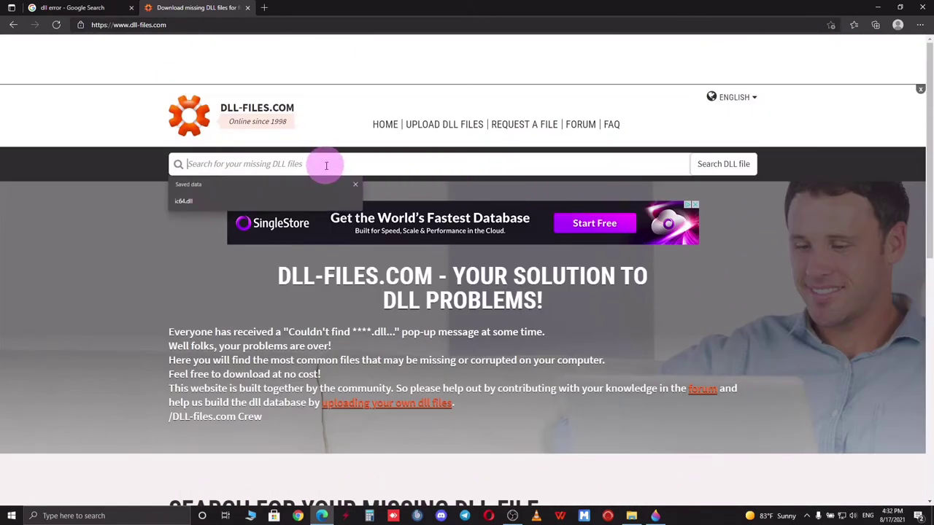
pyautogui.click(353, 202)
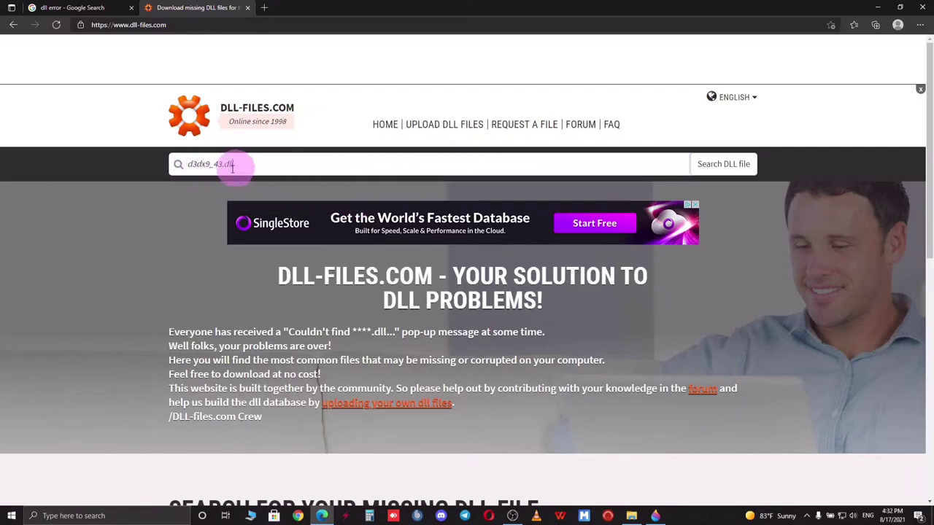
pyautogui.click(655, 516)
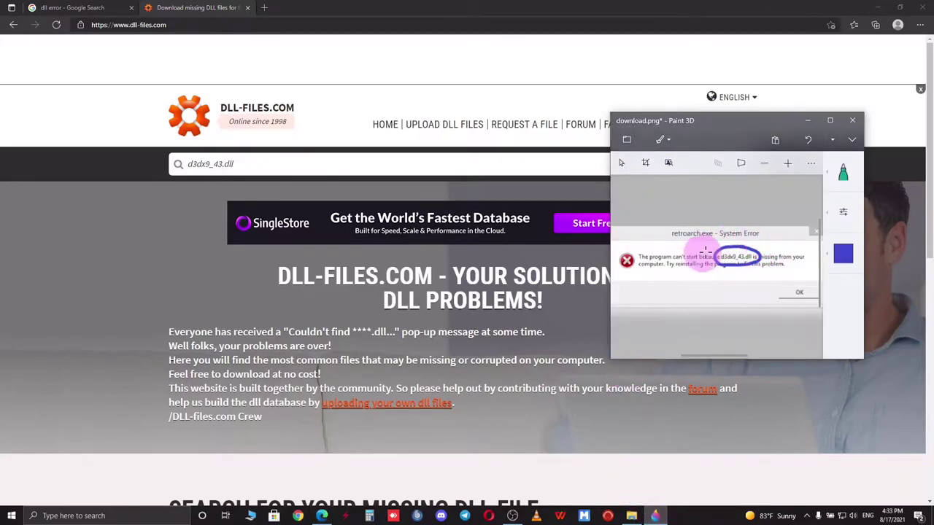
pyautogui.click(808, 121)
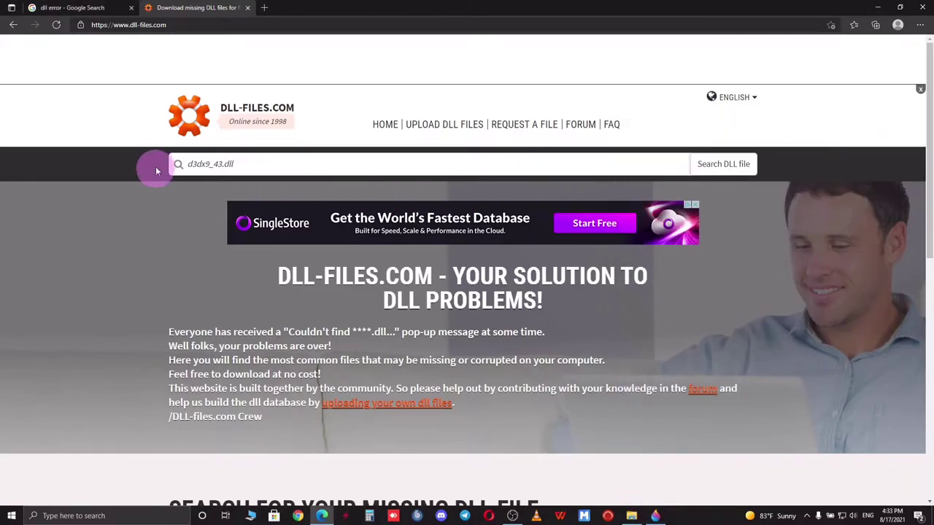
pyautogui.click(720, 176)
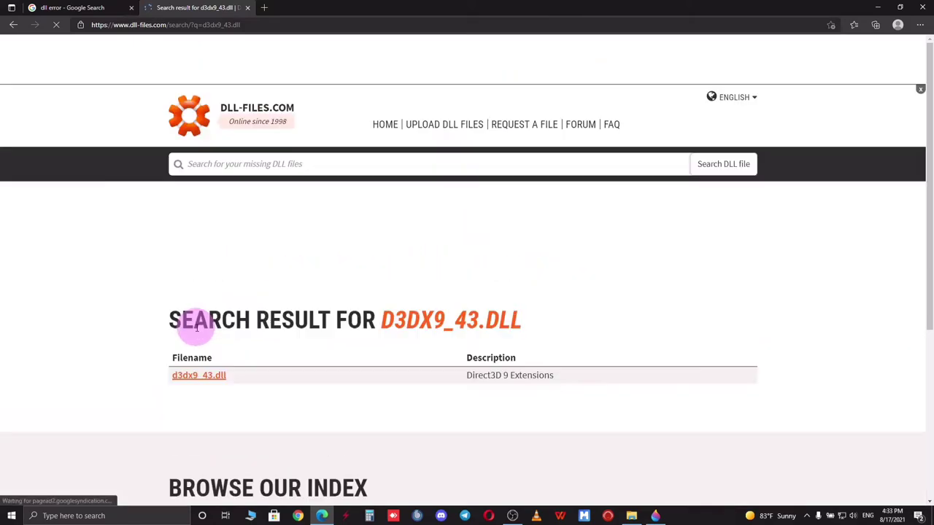
pyautogui.scroll(-1, 139, 357)
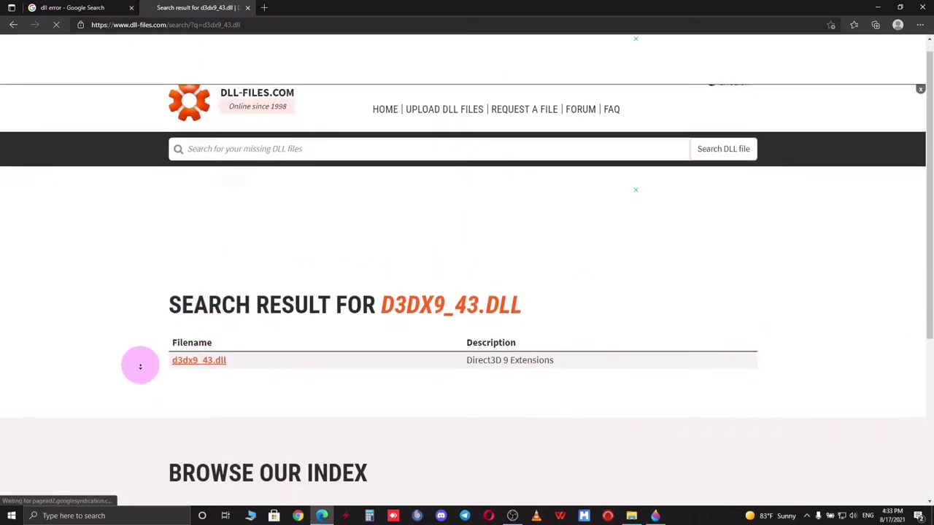
pyautogui.click(201, 332)
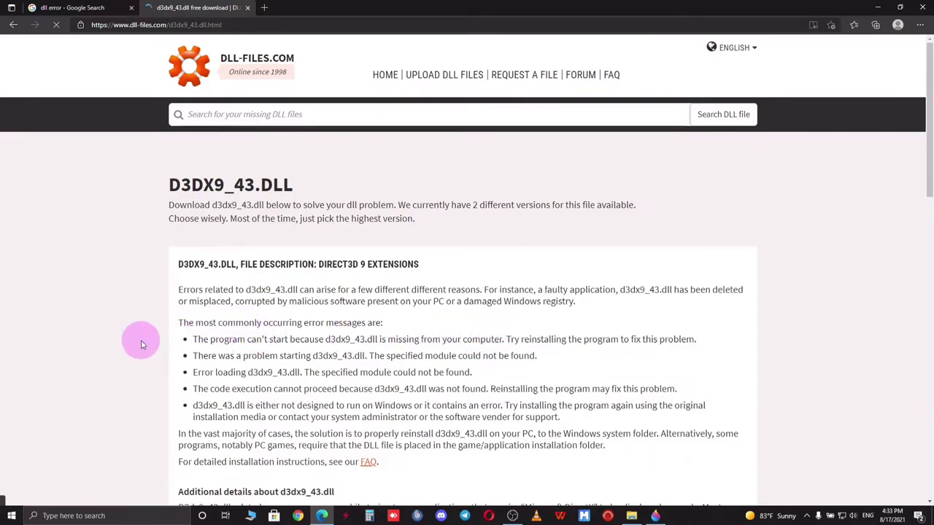
# Scroll to the d3dx9_43.dll 64-bit and 32-bit versions table and open This PC in File Explorer
pyautogui.scroll(-3, 142, 345)
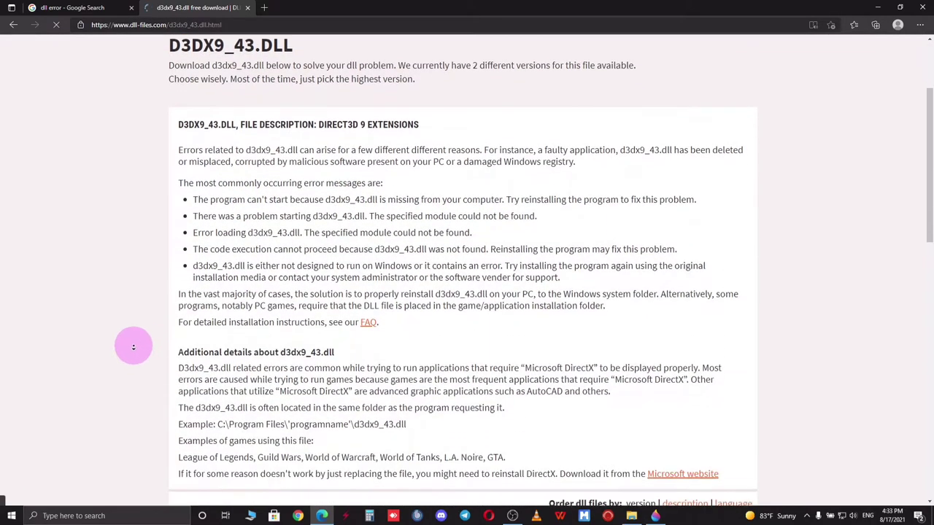
pyautogui.scroll(-3, 135, 343)
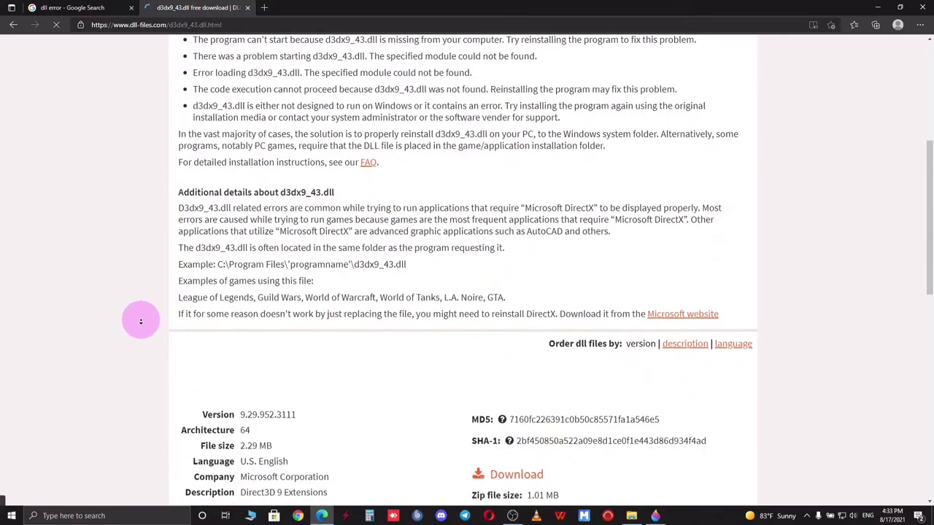
pyautogui.scroll(-3, 930, 327)
pyautogui.moveTo(930, 327); pyautogui.dragTo(910, 318)
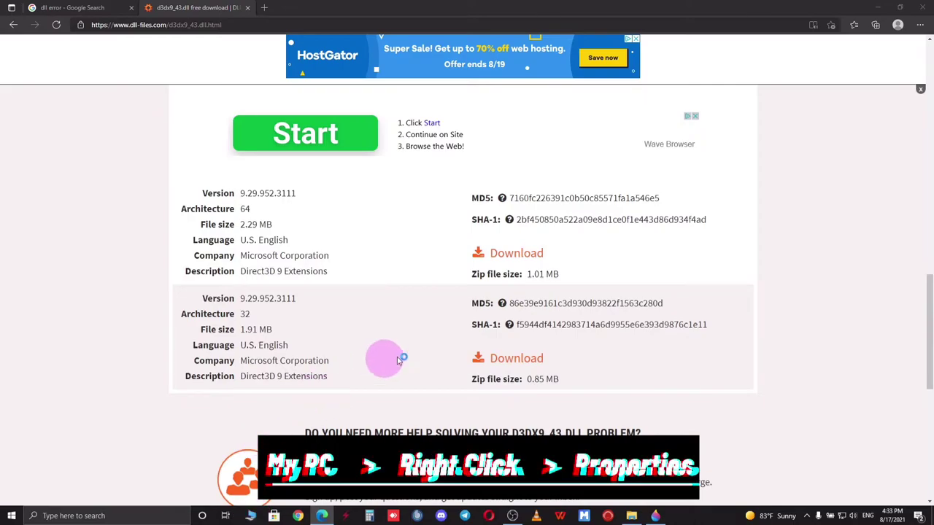
pyautogui.press('super+e')
pyautogui.moveTo(686, 159); pyautogui.dragTo(548, 103)
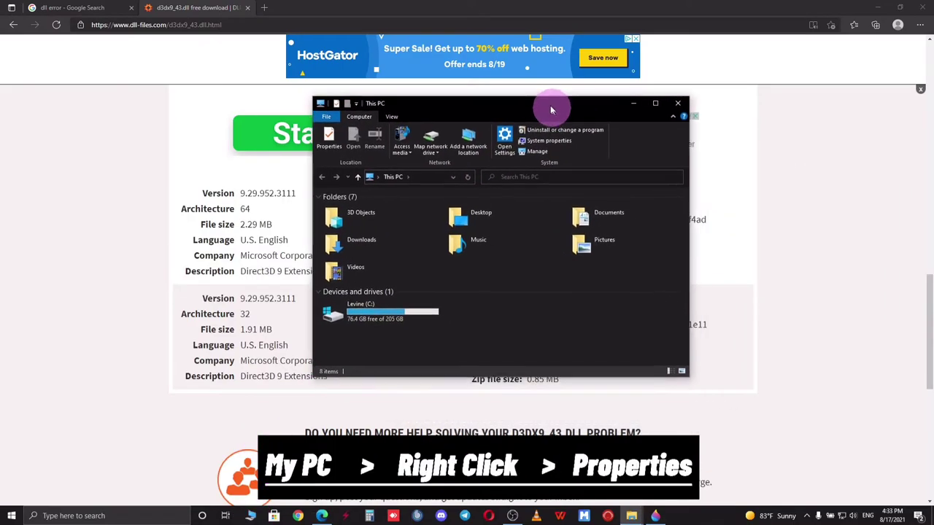
pyautogui.rightClick(515, 323)
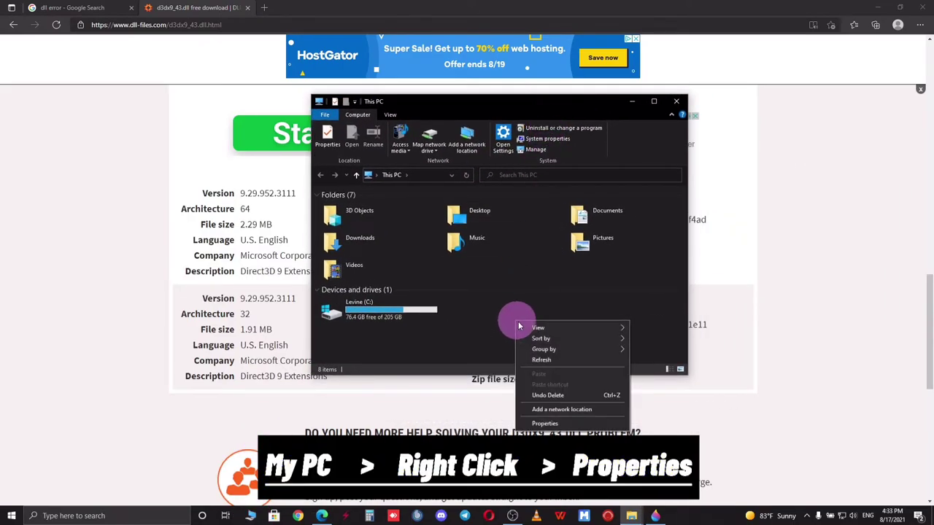
pyautogui.click(544, 424)
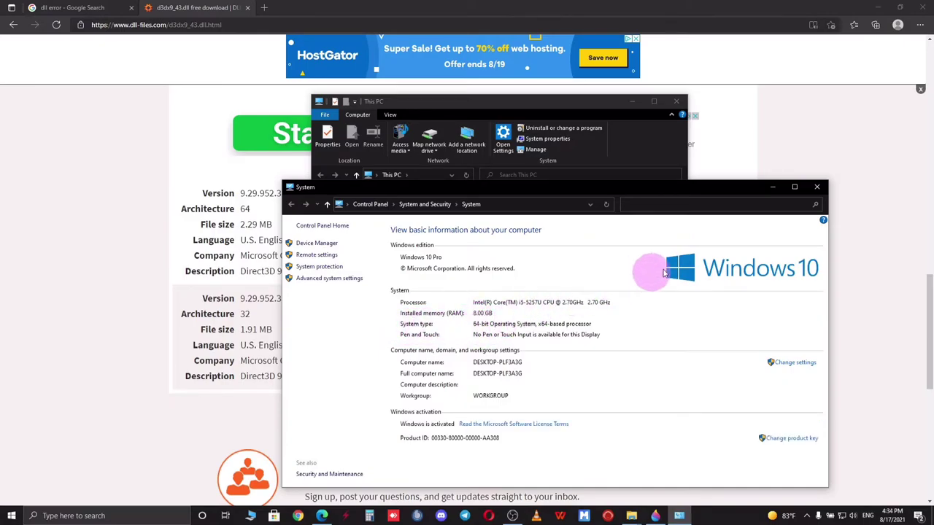
pyautogui.click(816, 186)
pyautogui.click(671, 106)
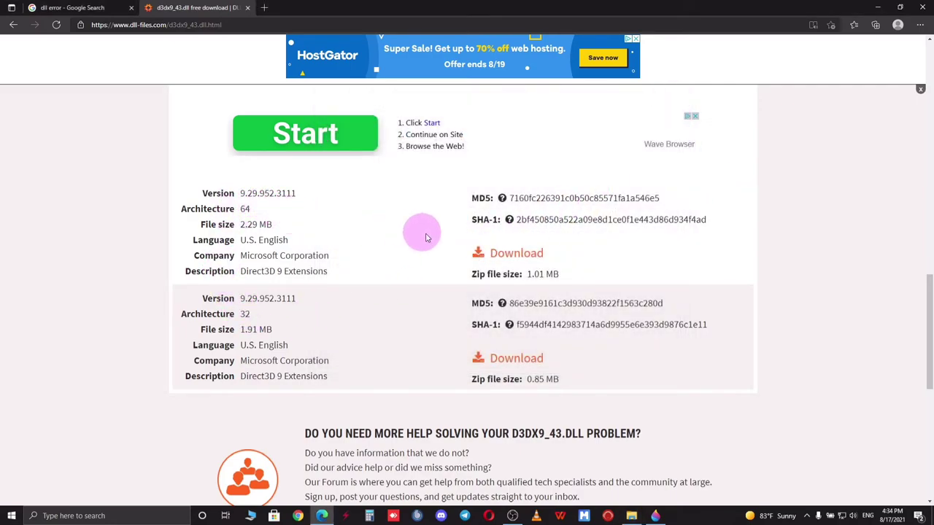
# Download the 64-bit d3dx9_43.zip, open it in WinRAR and select D3DX9_43.dll
pyautogui.click(517, 255)
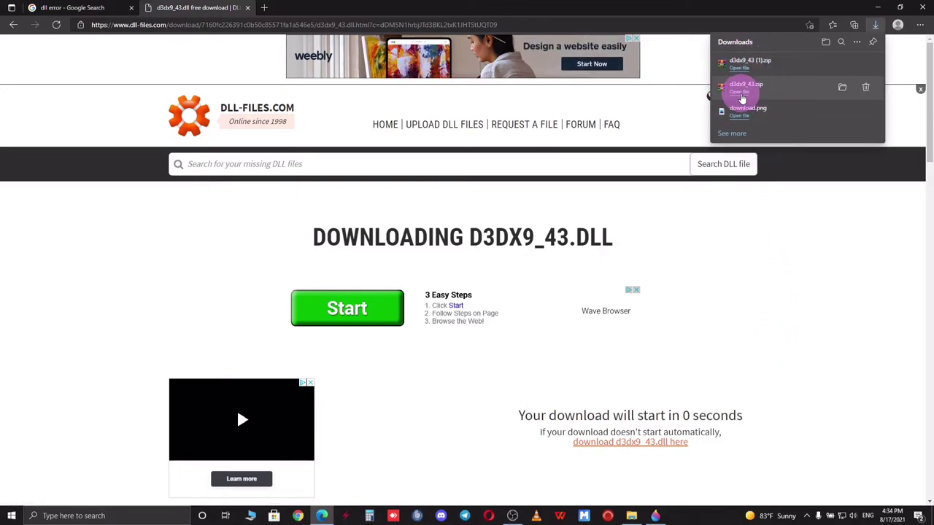
pyautogui.click(742, 97)
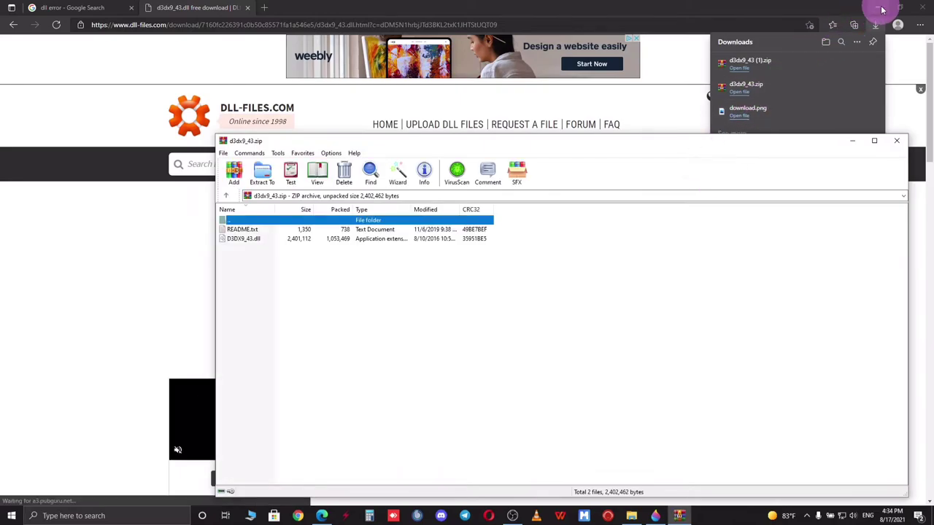
pyautogui.click(254, 239)
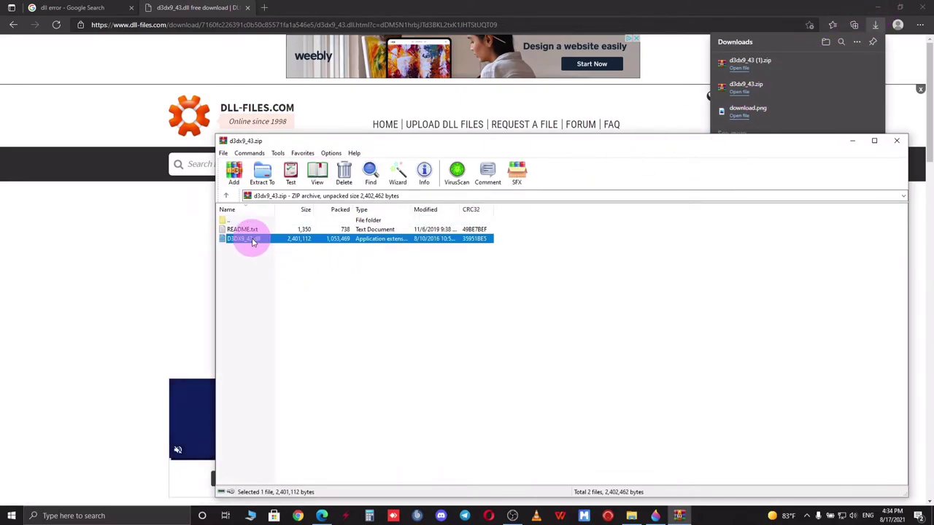
pyautogui.click(251, 516)
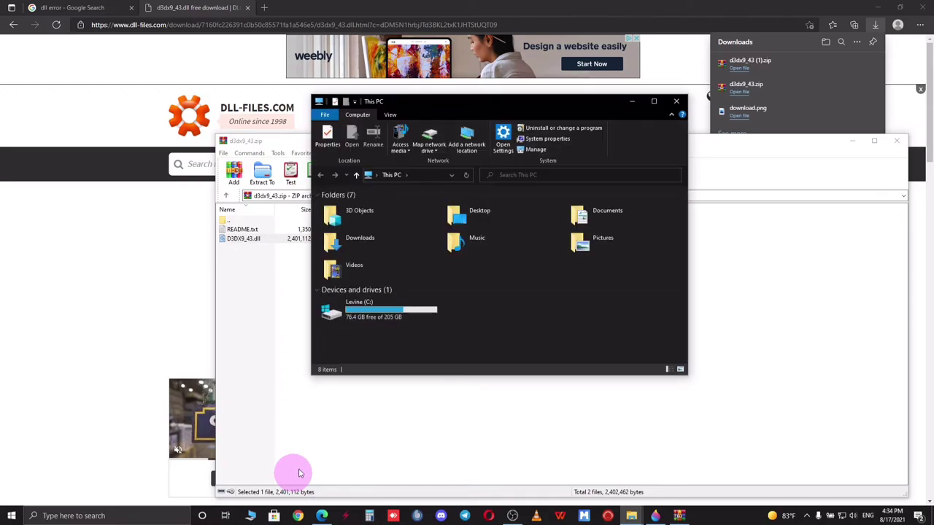
# Navigate from drive C: through Windows into System32, listing 4,760 items
pyautogui.doubleClick(364, 313)
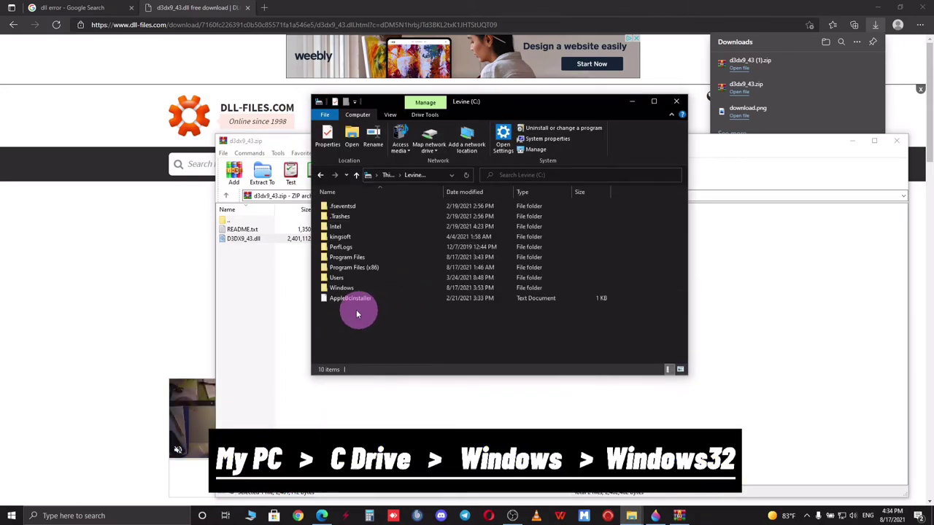
pyautogui.click(363, 289)
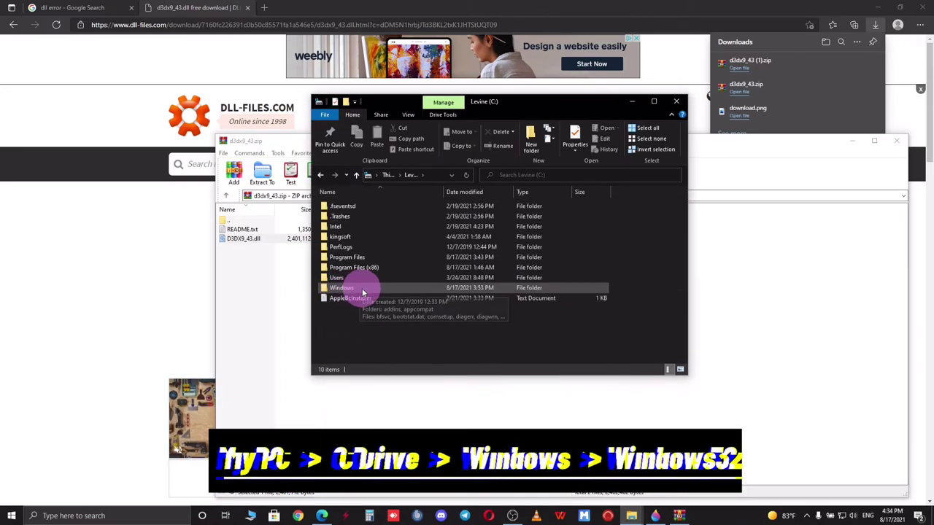
pyautogui.click(393, 292)
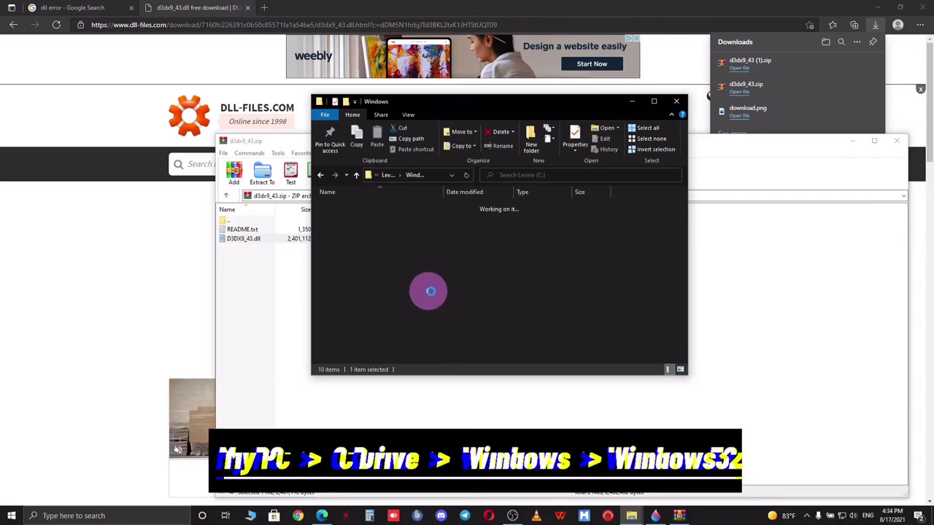
pyautogui.scroll(-3, 685, 214)
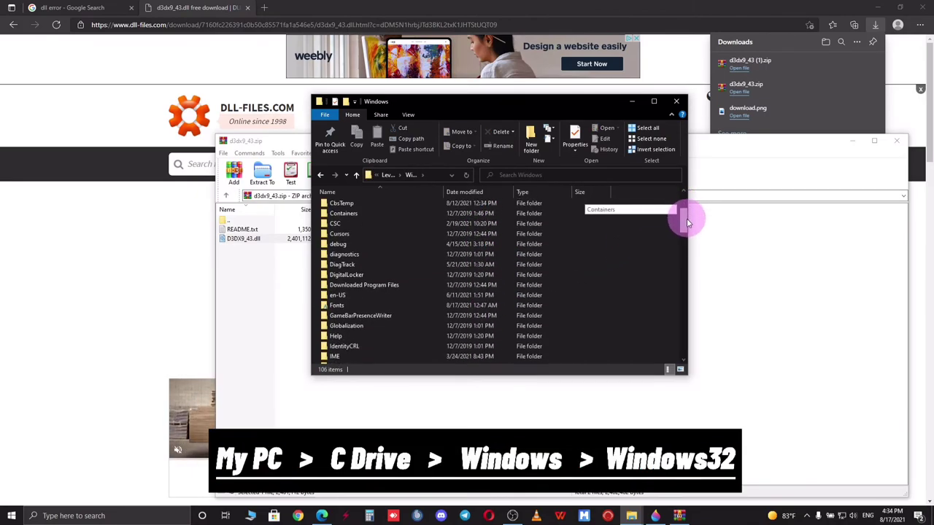
pyautogui.moveTo(687, 221); pyautogui.dragTo(693, 299)
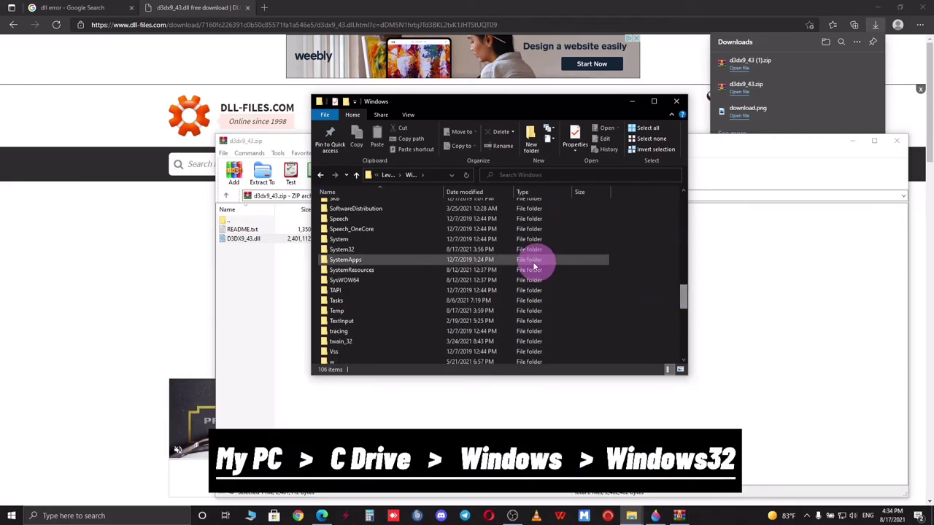
pyautogui.doubleClick(406, 250)
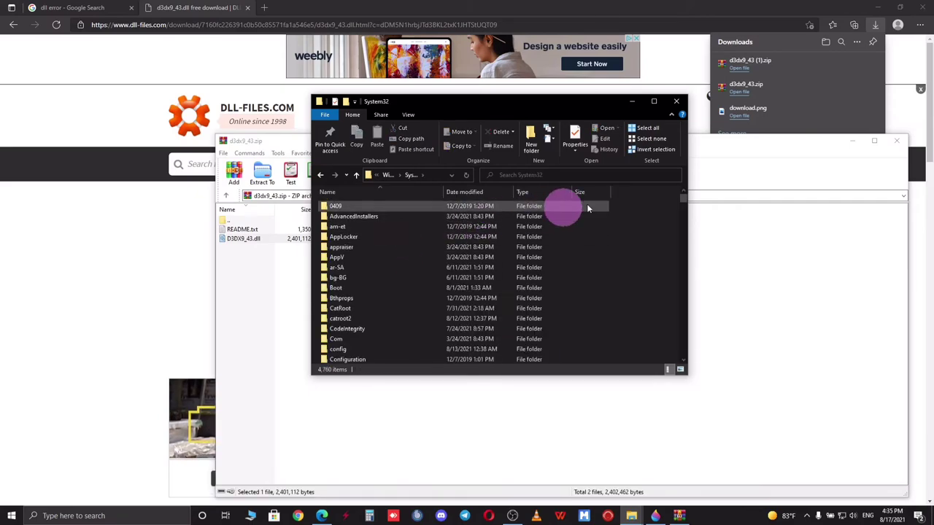
# Arrange the WinRAR archive and System32 windows so both are visible side by side
pyautogui.moveTo(680, 200); pyautogui.dragTo(684, 223)
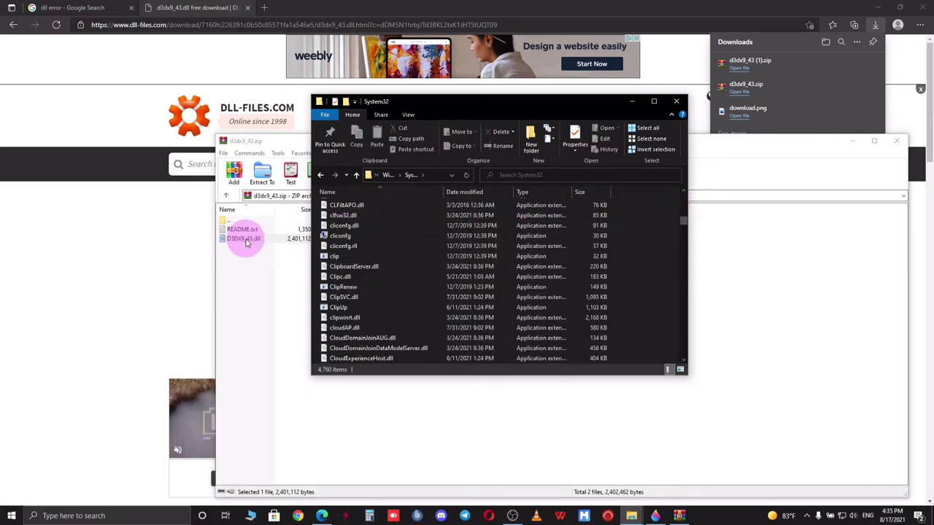
pyautogui.moveTo(246, 243); pyautogui.dragTo(243, 242)
pyautogui.moveTo(456, 143); pyautogui.dragTo(367, 375)
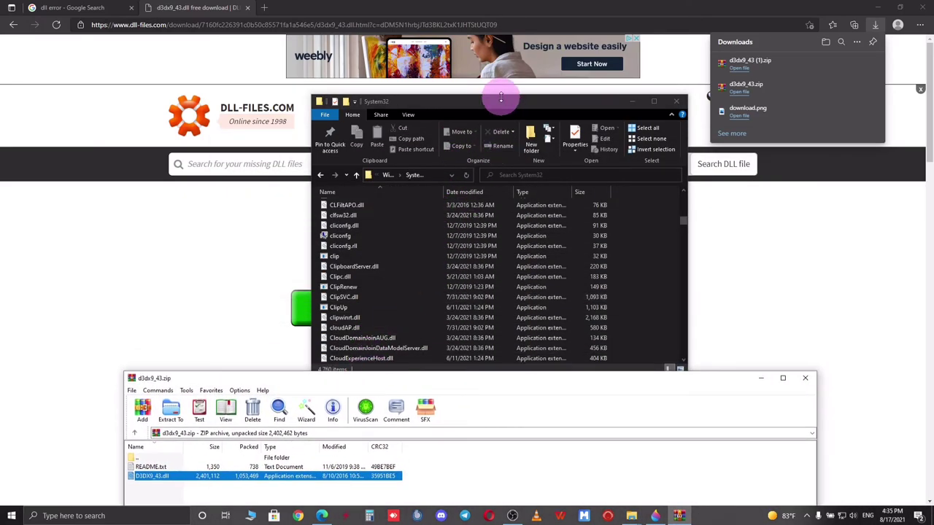
pyautogui.moveTo(501, 97); pyautogui.dragTo(455, 76)
# Drag D3DX9_43.dll from the archive into System32, replacing the existing copy
pyautogui.moveTo(163, 481); pyautogui.dragTo(249, 448)
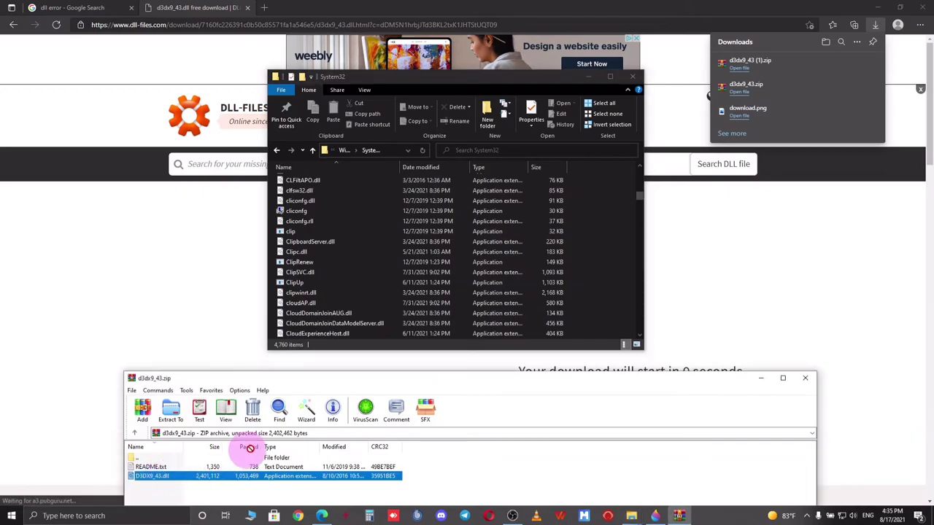
pyautogui.moveTo(615, 258); pyautogui.dragTo(616, 255)
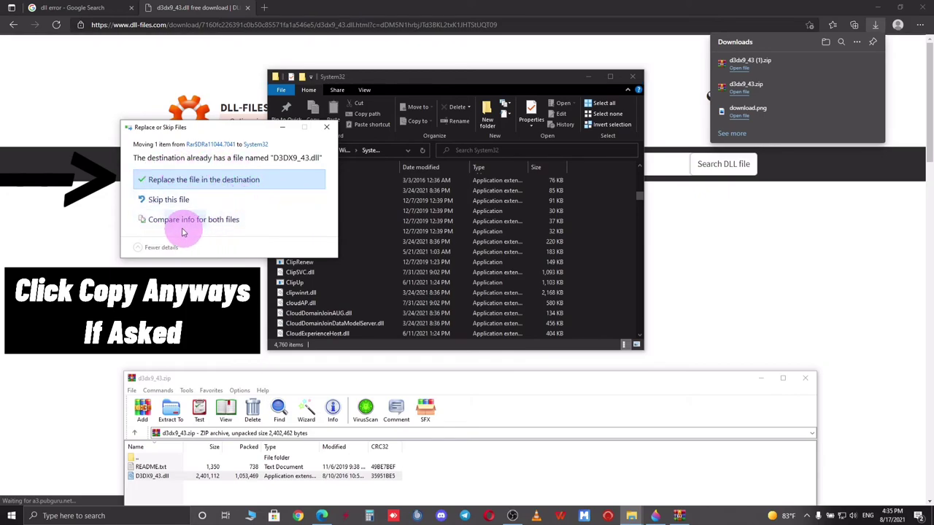
pyautogui.click(160, 200)
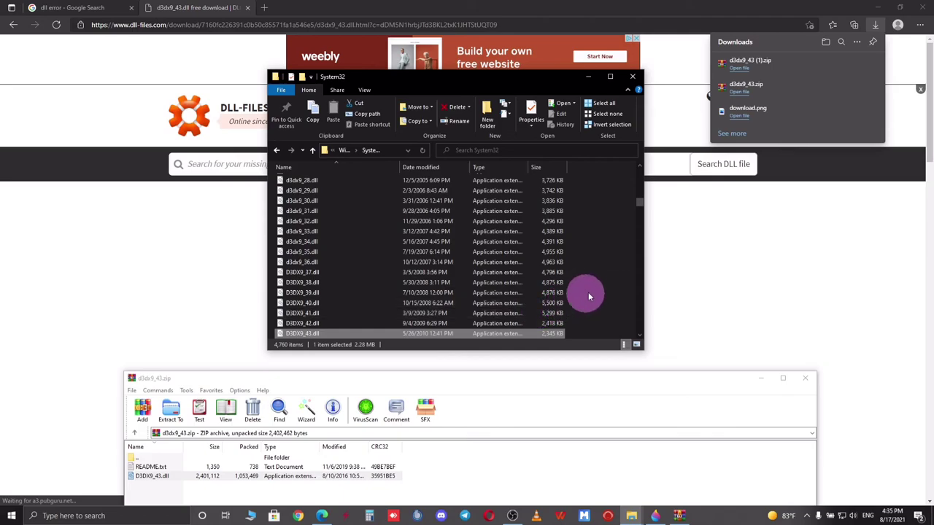
pyautogui.scroll(-3, 604, 276)
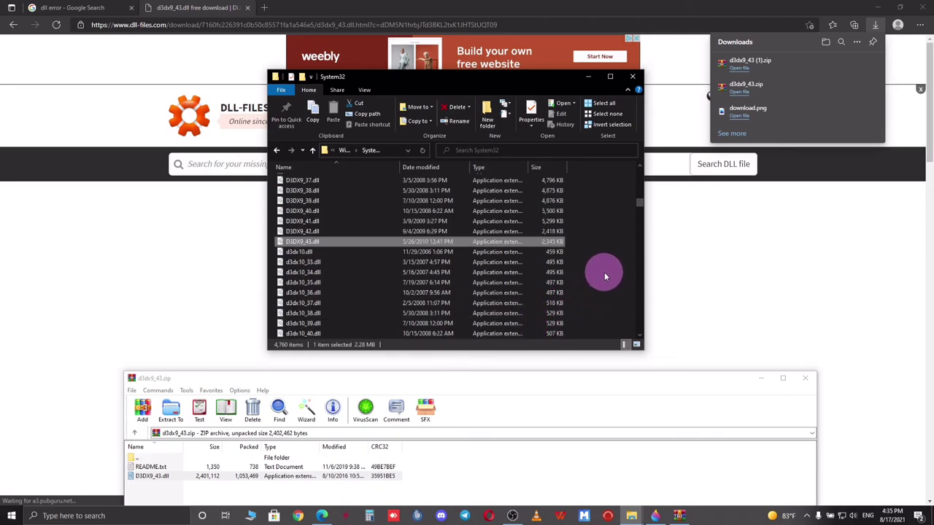
# Close the System32 and WinRAR windows and minimize Chrome to reveal the desktop
pyautogui.click(632, 78)
pyautogui.click(806, 380)
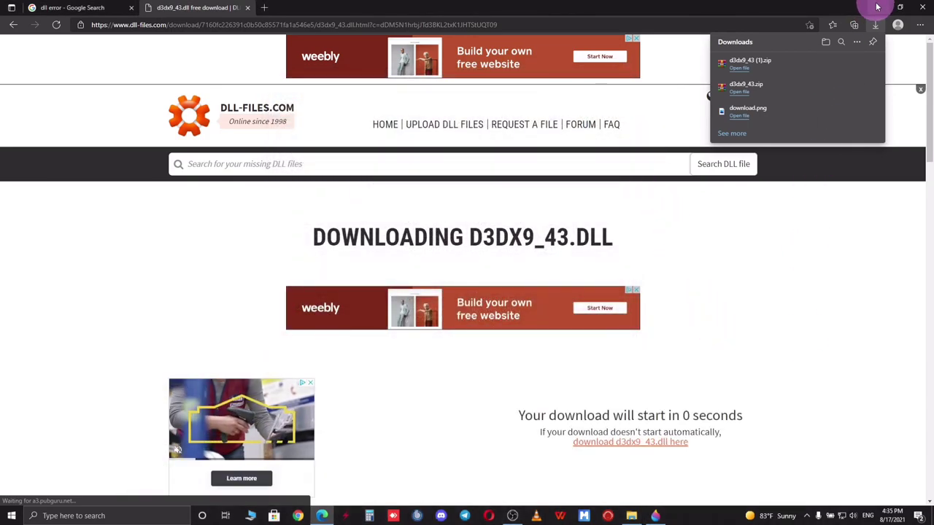
pyautogui.click(877, 6)
# Refresh the desktop from its right-click menu
pyautogui.rightClick(767, 250)
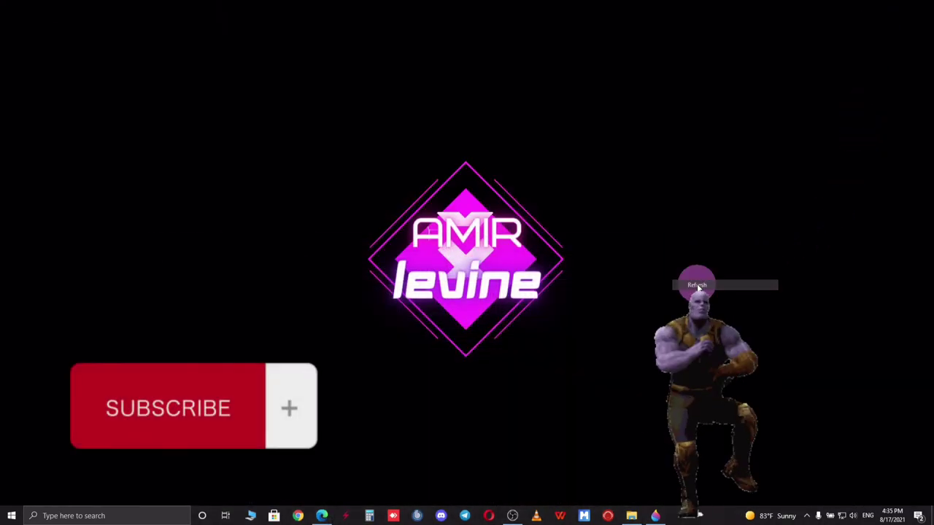
pyautogui.click(696, 285)
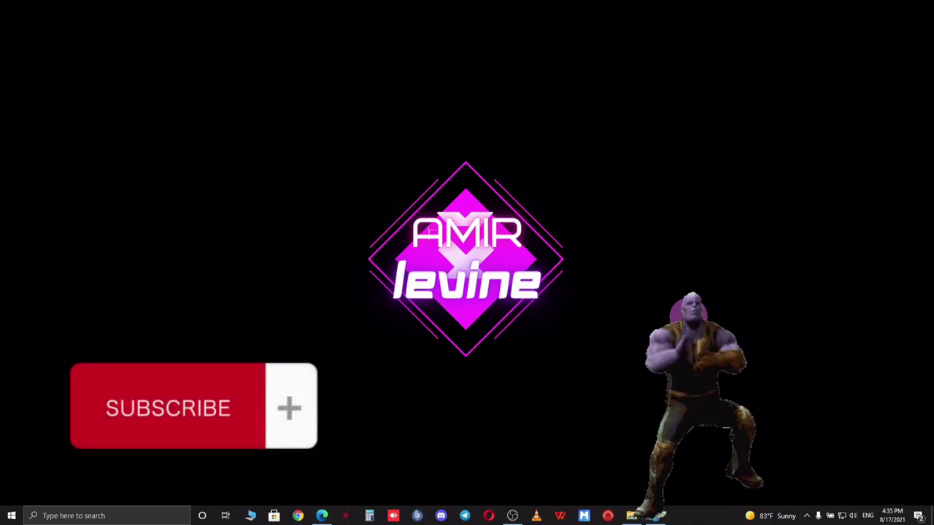